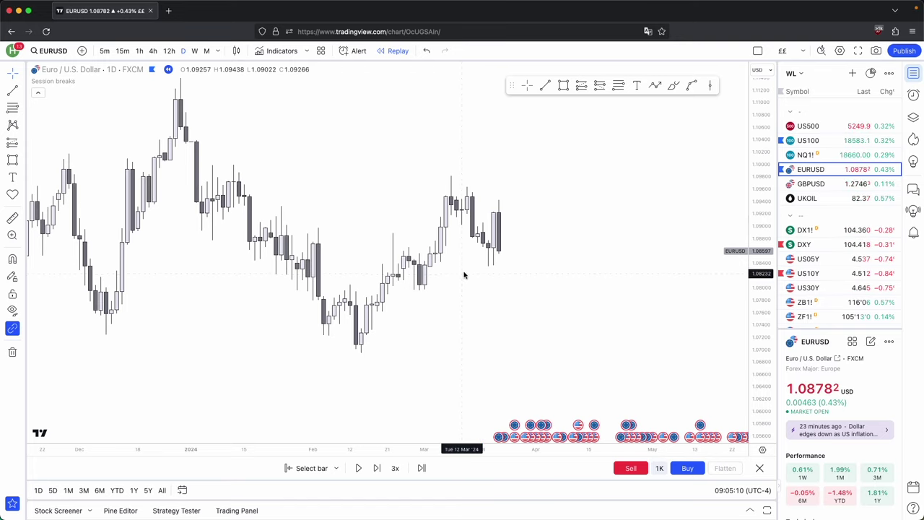
# Brush-sketch the EURUSD swing from the late-December high through the February low to the March high, plus a projected drop below that low.
pyautogui.scroll(1, 463, 271)
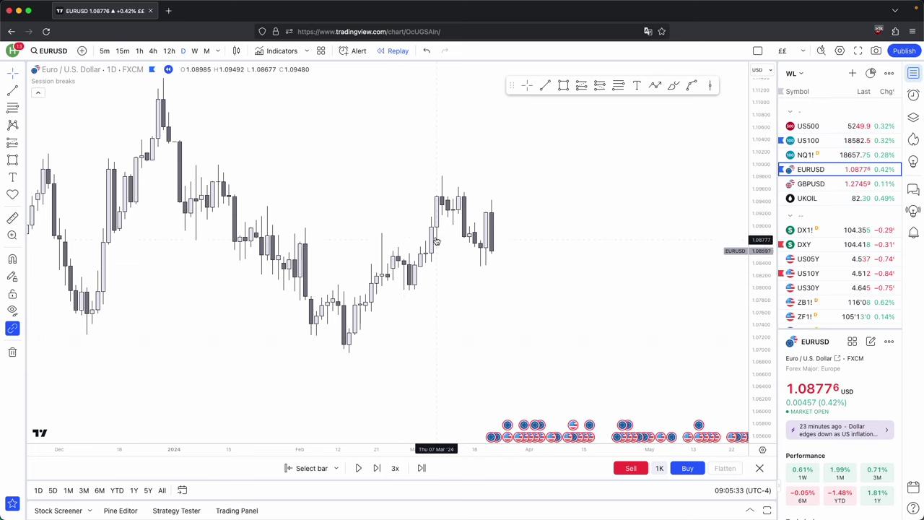
pyautogui.scroll(-1, 496, 262)
pyautogui.moveTo(771, 264); pyautogui.dragTo(758, 330)
pyautogui.scroll(-2, 652, 320)
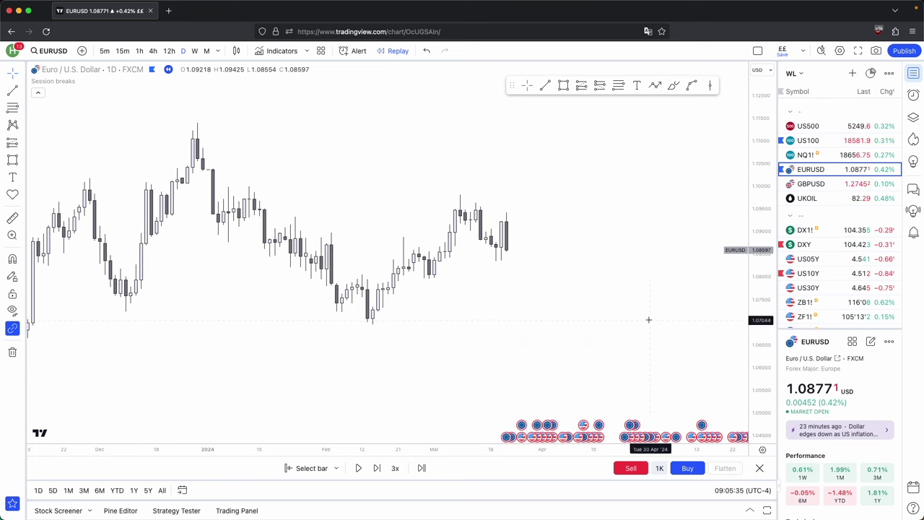
pyautogui.scroll(-1, 638, 309)
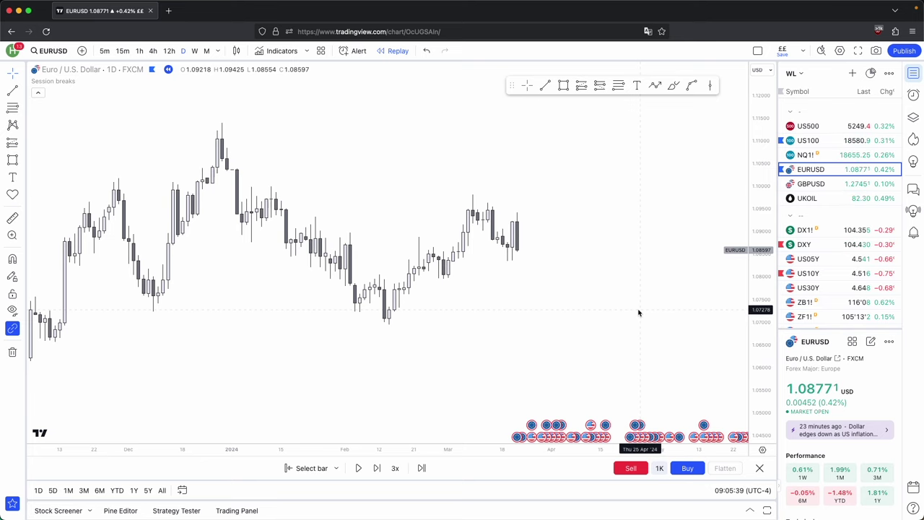
pyautogui.scroll(-2, 638, 312)
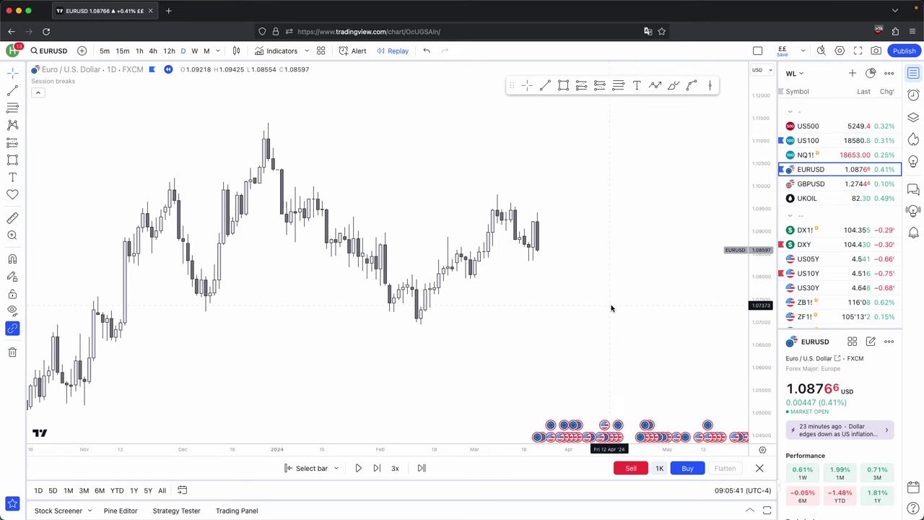
pyautogui.moveTo(644, 261); pyautogui.dragTo(650, 270)
pyautogui.scroll(-1, 637, 291)
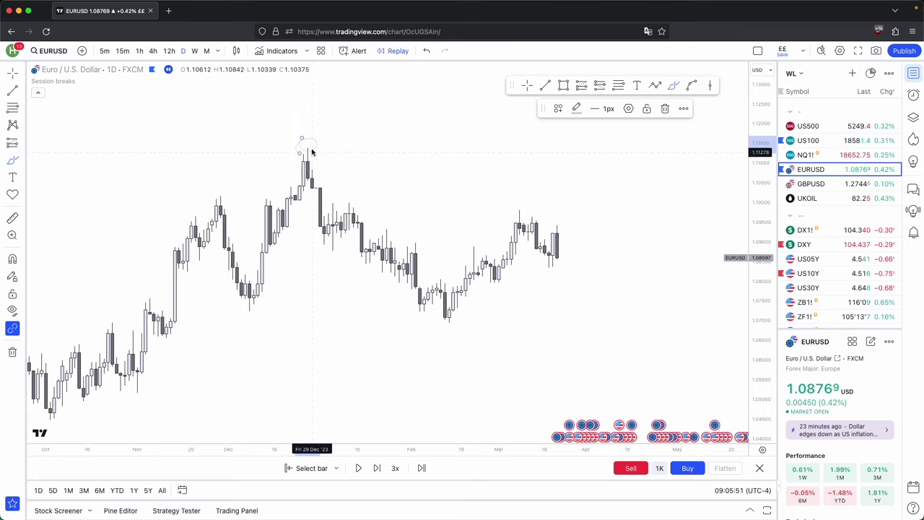
pyautogui.moveTo(311, 150)
pyautogui.mouseDown()
pyautogui.moveTo(396, 281)
pyautogui.moveTo(442, 328)
pyautogui.moveTo(427, 296)
pyautogui.moveTo(451, 308)
pyautogui.mouseUp()
pyautogui.press('super+z')
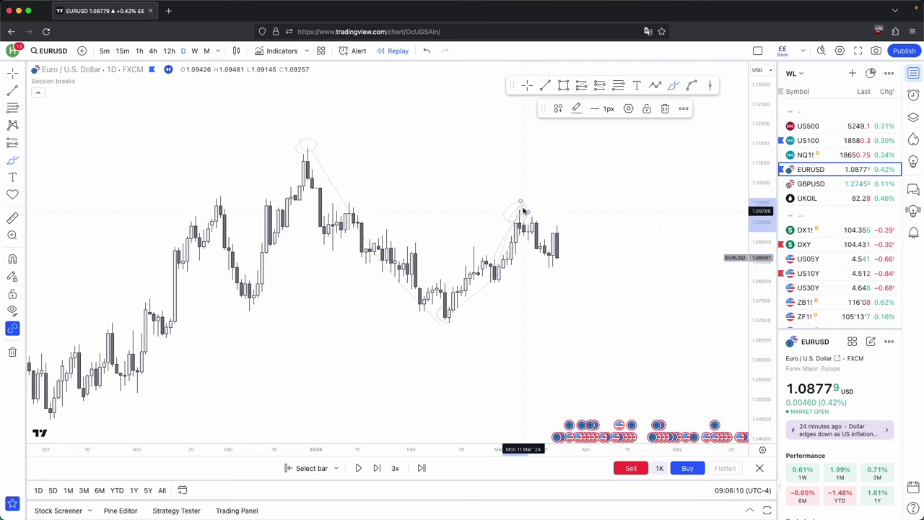
pyautogui.moveTo(524, 215)
pyautogui.mouseDown()
pyautogui.moveTo(633, 400)
pyautogui.moveTo(642, 383)
pyautogui.moveTo(644, 394)
pyautogui.mouseUp()
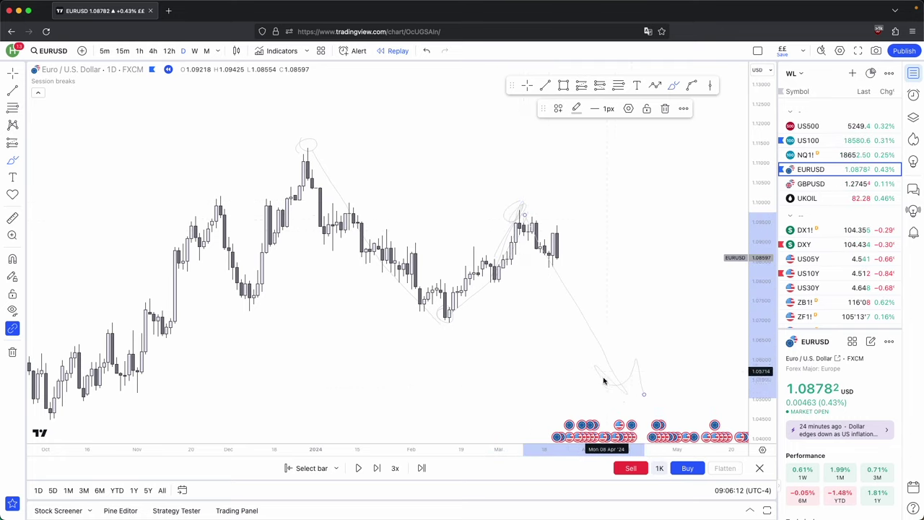
# Draw a horizontal trend line from the 14 February low to 29 March and apply the Sellside LQ template.
pyautogui.click(545, 86)
pyautogui.click(448, 323)
pyautogui.click(582, 323)
pyautogui.click(559, 108)
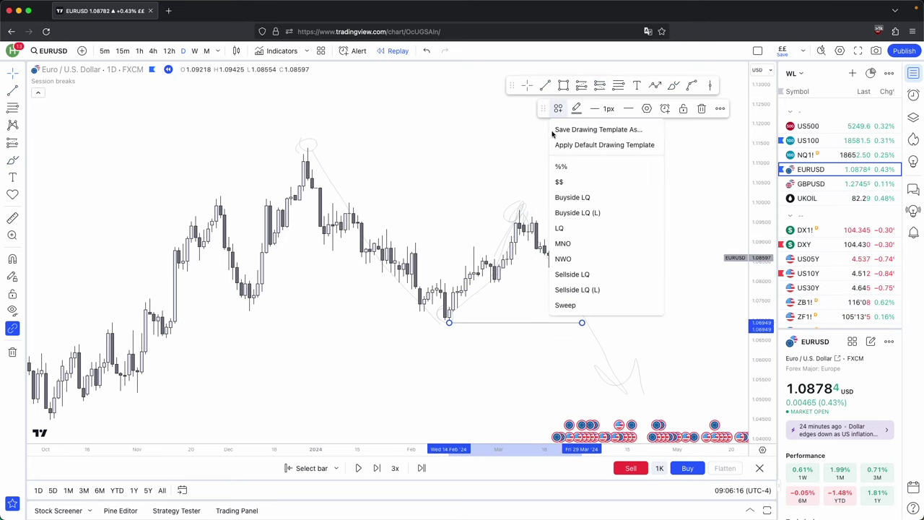
pyautogui.click(567, 275)
# Delete all the brush and trend line drawings and switch the chart to the weekly timeframe.
pyautogui.moveTo(667, 388); pyautogui.dragTo(293, 135)
pyautogui.click(660, 104)
pyautogui.click(195, 50)
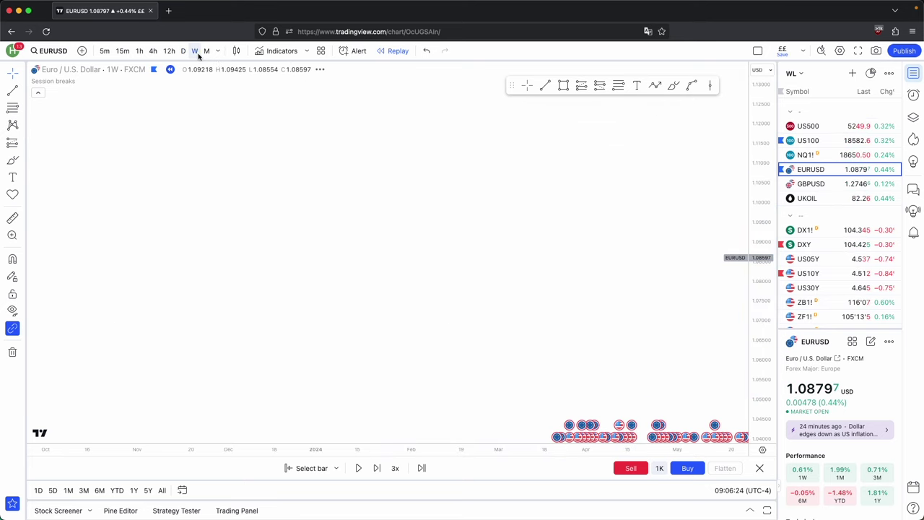
pyautogui.scroll(3, 623, 323)
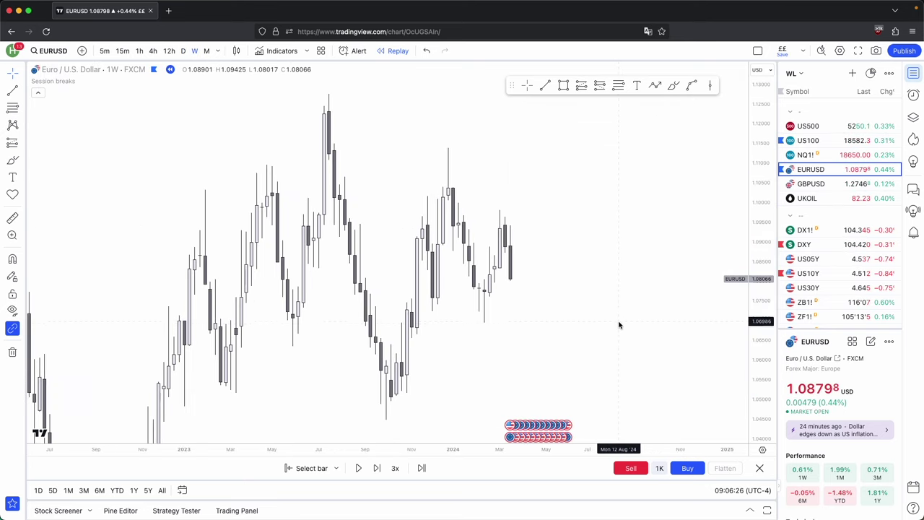
pyautogui.scroll(2, 615, 327)
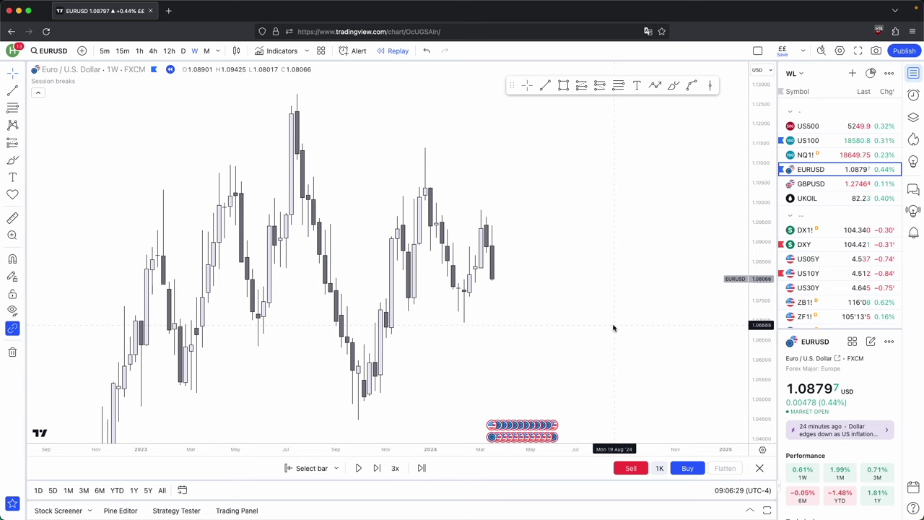
# Draw a rectangle over the weekly range from the 25 December high to the February low, extending to 20 May 2024.
pyautogui.click(564, 85)
pyautogui.click(414, 149)
pyautogui.click(536, 320)
pyautogui.scroll(1, 521, 365)
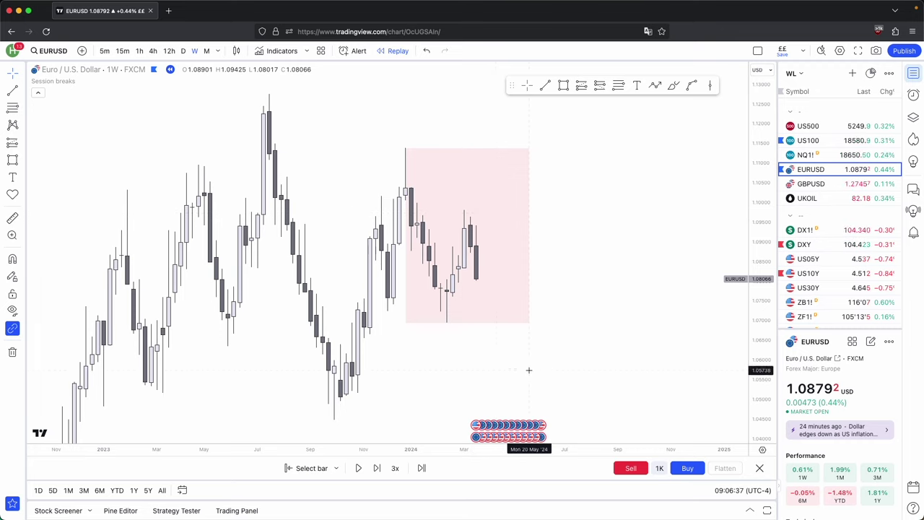
# Remove the weekly range rectangle and return the chart to the daily timeframe.
pyautogui.click(523, 318)
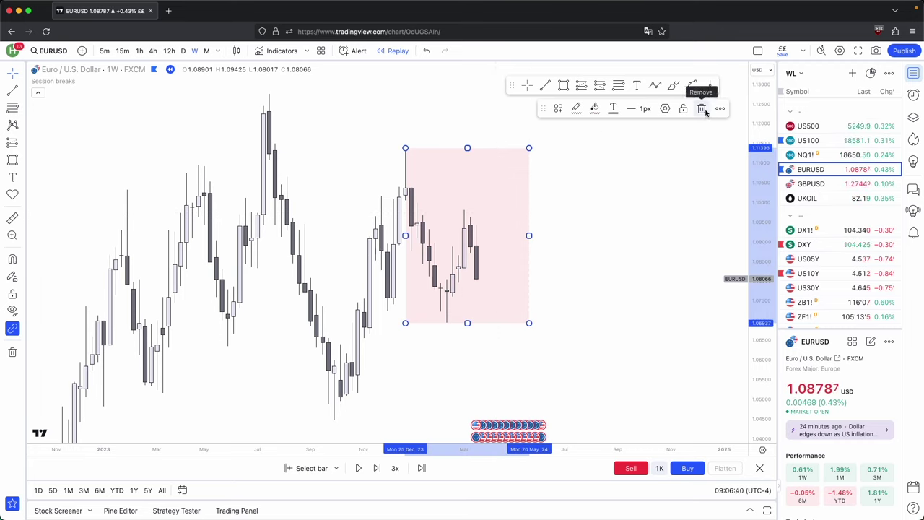
pyautogui.click(702, 109)
pyautogui.click(183, 51)
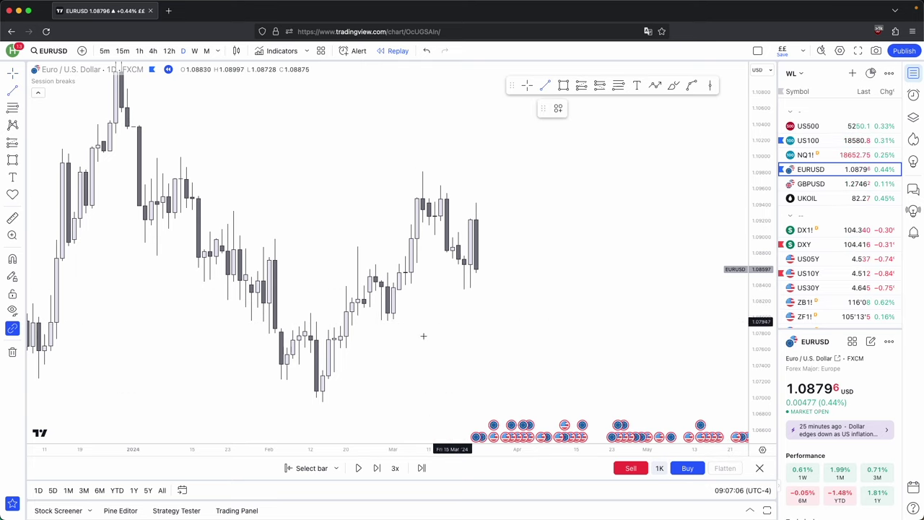
# Draw a horizontal trend line under the late-February low from 28 February to 29 March and apply the Sellside LQ (L) template.
pyautogui.press('super')
pyautogui.moveTo(382, 325); pyautogui.dragTo(512, 320)
pyautogui.click(558, 108)
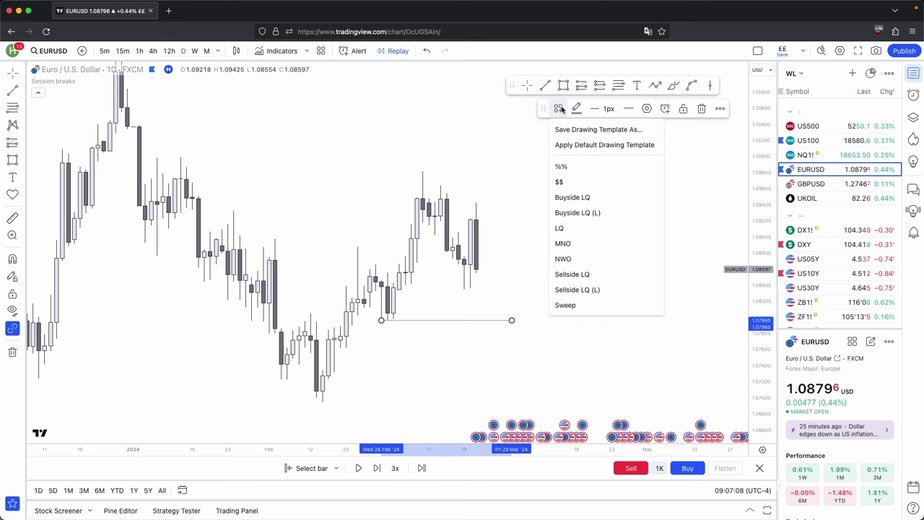
pyautogui.click(577, 292)
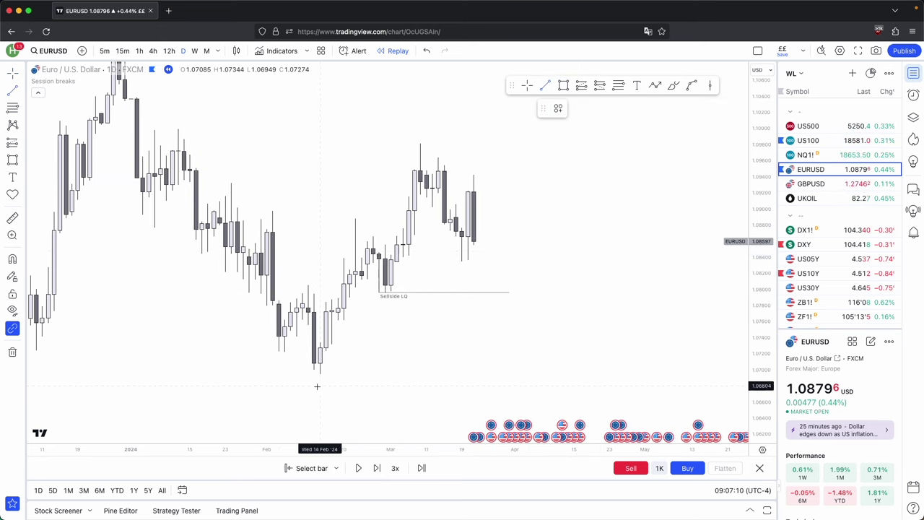
# Draw a horizontal trend line from the 14 February low to 20 March and apply the Sellside LQ (L) template.
pyautogui.moveTo(321, 375); pyautogui.dragTo(468, 374)
pyautogui.click(558, 108)
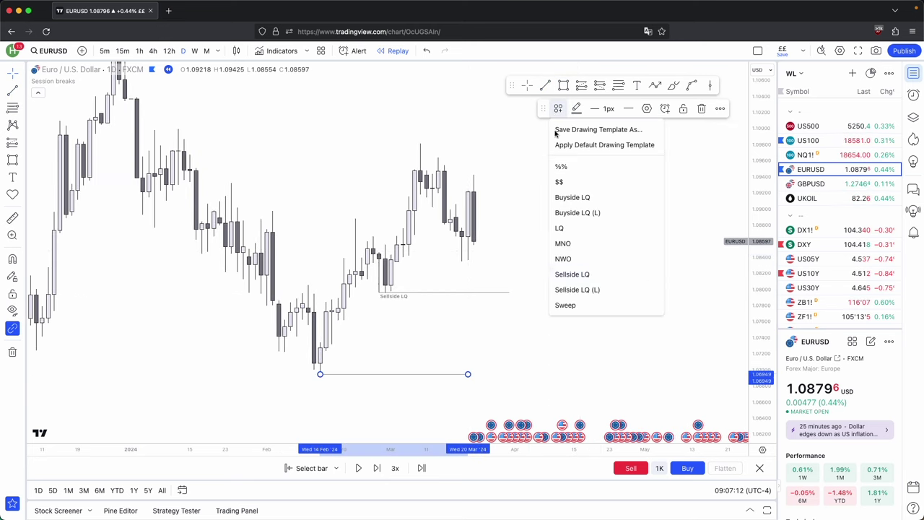
pyautogui.click(577, 288)
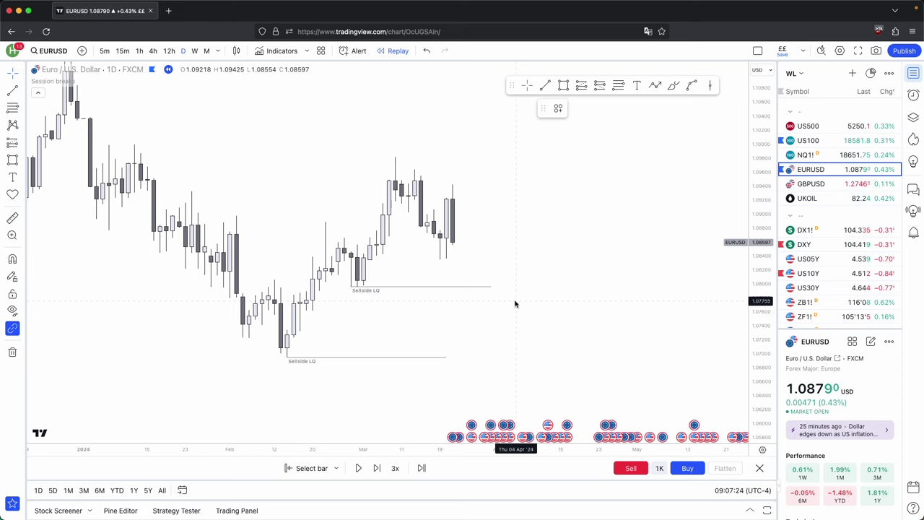
# Draw a horizontal trend line from the 19 March low at 1.08346 to 1 April.
pyautogui.scroll(-1, 516, 300)
pyautogui.moveTo(581, 315); pyautogui.dragTo(603, 329)
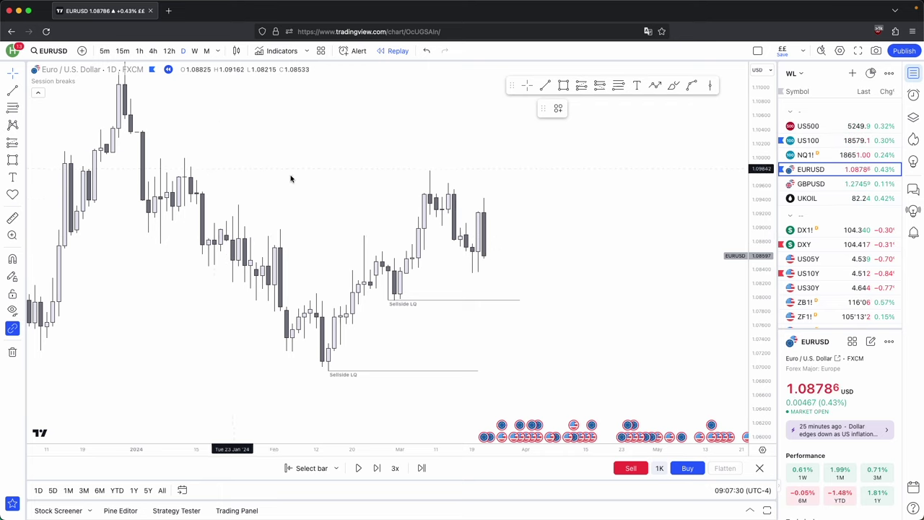
pyautogui.hscroll(-2, 431, 272)
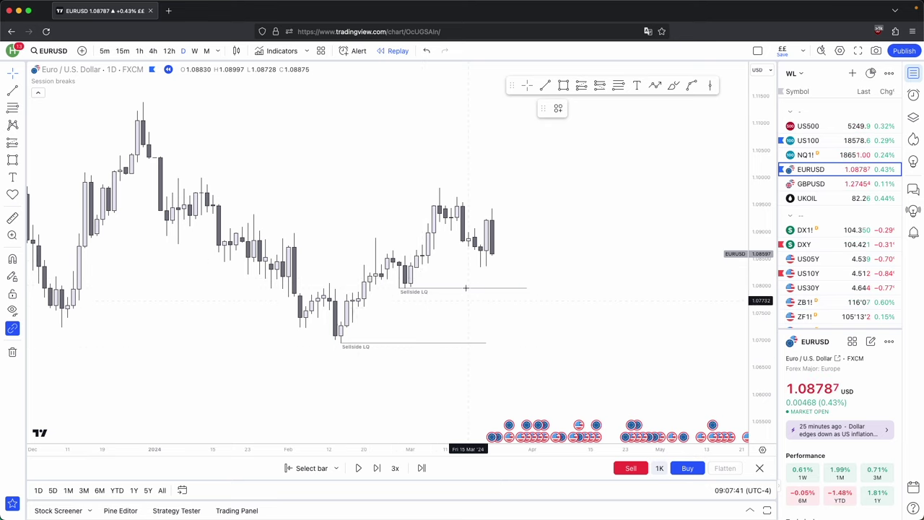
pyautogui.moveTo(758, 336); pyautogui.dragTo(759, 293)
pyautogui.scroll(1, 633, 227)
pyautogui.click(546, 85)
pyautogui.press('super')
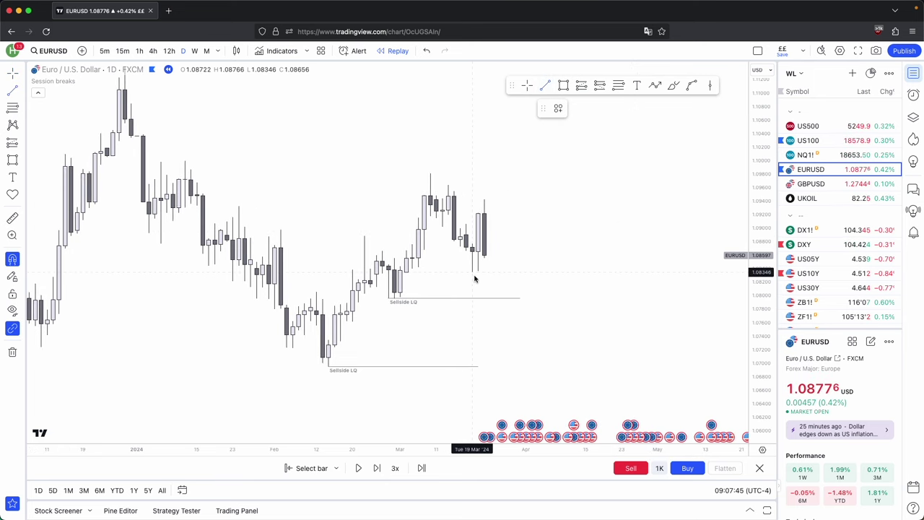
pyautogui.moveTo(473, 271); pyautogui.dragTo(527, 271)
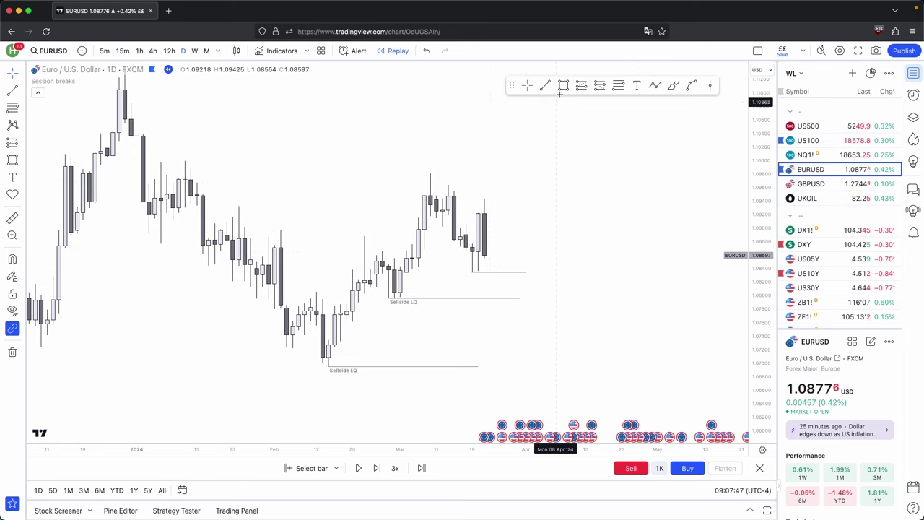
# Mark the zone at the latest candle's high, about 1.0925 to 1.0945, with a small rectangle.
pyautogui.moveTo(460, 228); pyautogui.dragTo(442, 195)
pyautogui.click(446, 196)
pyautogui.click(445, 197)
pyautogui.press('BackSpace')
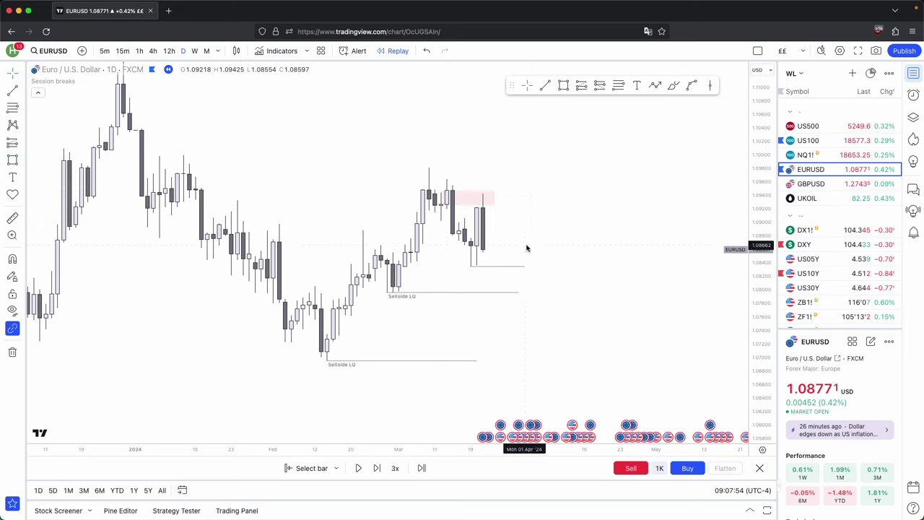
# Apply the Sellside LQ (L) template to the line at the 19 March low.
pyautogui.scroll(1, 527, 246)
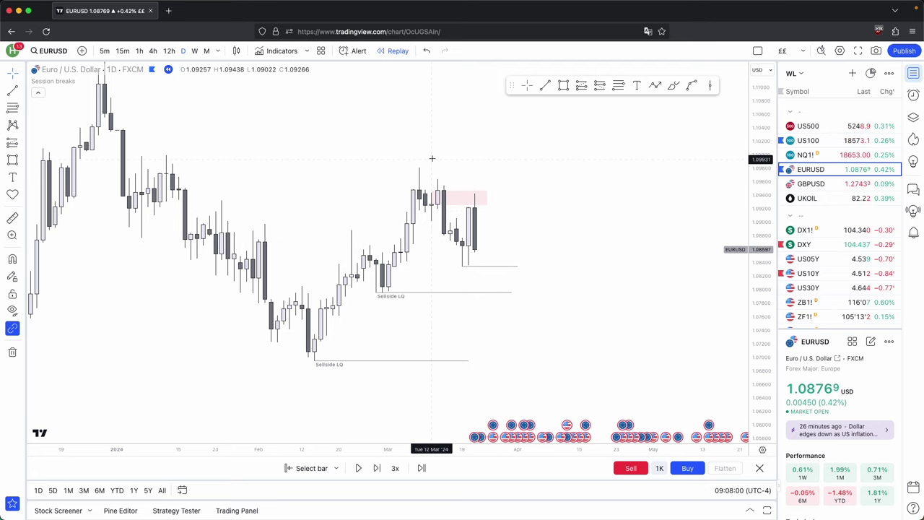
pyautogui.hscroll(1, 593, 342)
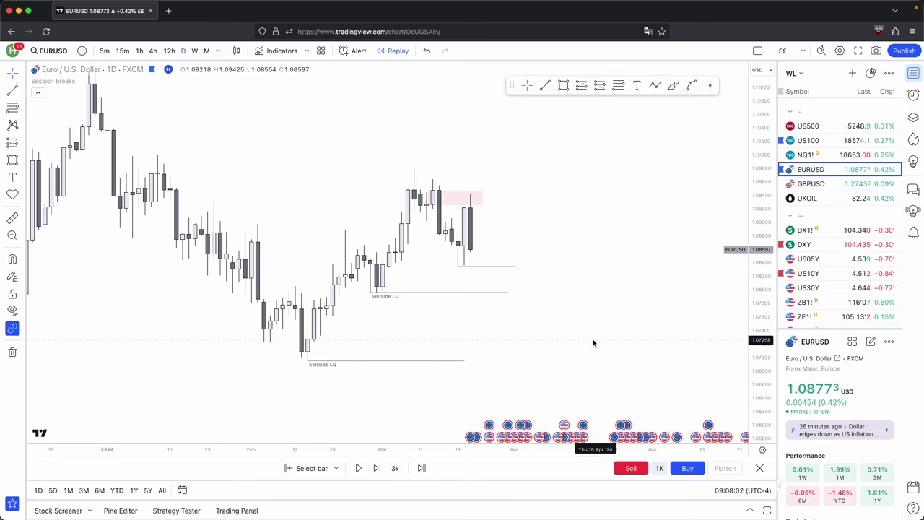
pyautogui.click(510, 265)
pyautogui.click(557, 110)
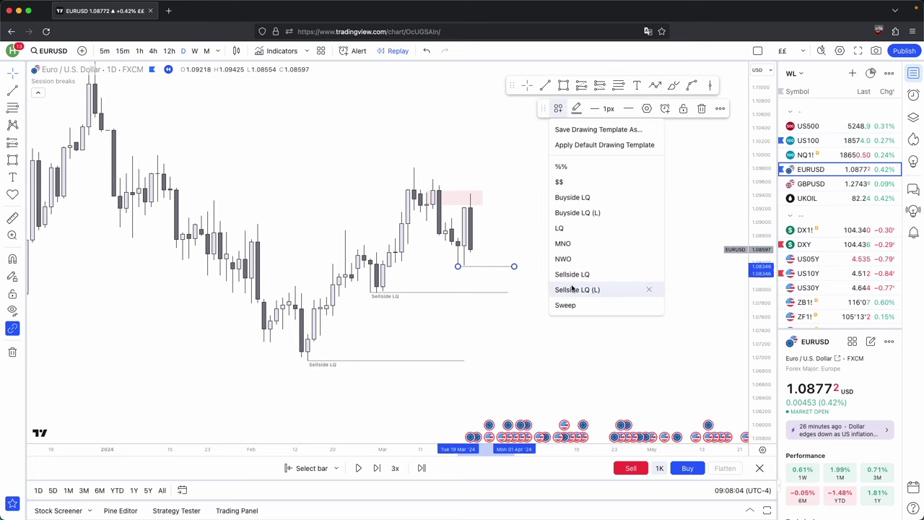
pyautogui.click(559, 288)
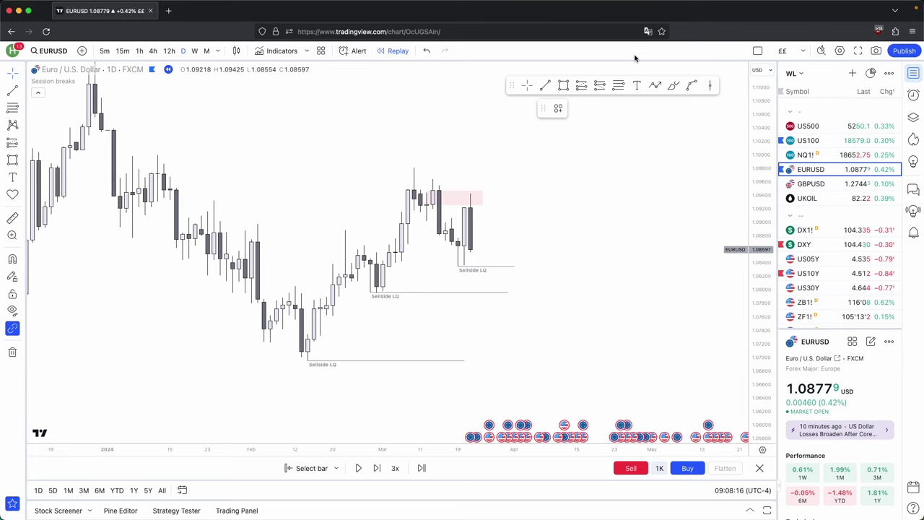
pyautogui.click(562, 85)
pyautogui.click(295, 140)
pyautogui.click(535, 375)
pyautogui.press('Delete')
# Draw a rectangle around the February lows, covering about 1.0700 to 1.0790.
pyautogui.click(564, 85)
pyautogui.moveTo(326, 357)
pyautogui.mouseDown()
pyautogui.moveTo(299, 299)
pyautogui.moveTo(264, 295)
pyautogui.mouseUp()
pyautogui.click(276, 268)
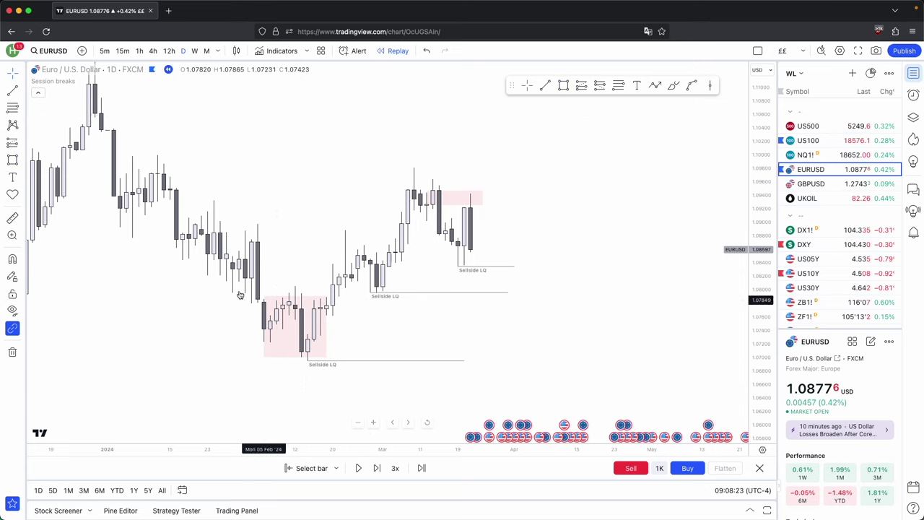
# Draw a rectangle over the late-February low zone, about 1.0795 to 1.0855, extending past the last candle to mid-April.
pyautogui.click(563, 85)
pyautogui.moveTo(364, 252)
pyautogui.mouseDown()
pyautogui.moveTo(389, 292)
pyautogui.moveTo(602, 273)
pyautogui.mouseUp()
pyautogui.click(629, 324)
# Draw a zigzag path projecting price downward from the last candle through the sellside levels to just below the 14 February low.
pyautogui.click(654, 85)
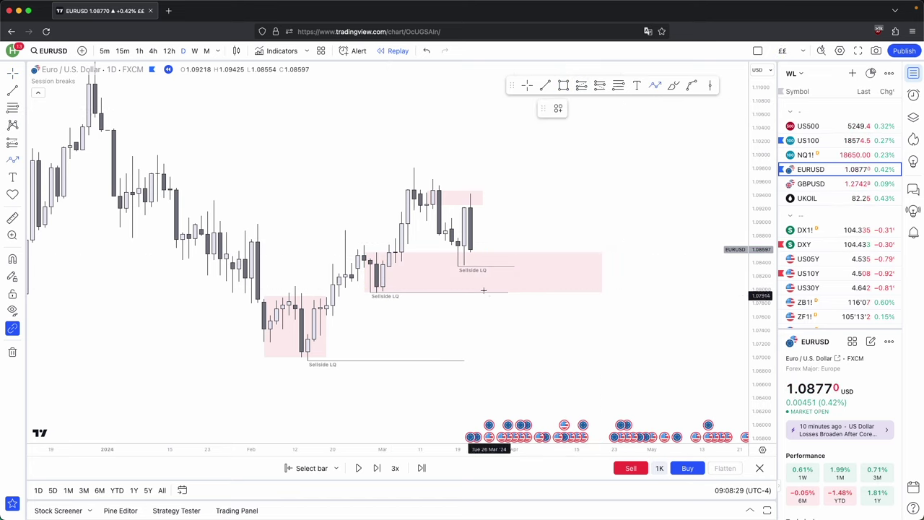
pyautogui.click(495, 312)
pyautogui.click(520, 270)
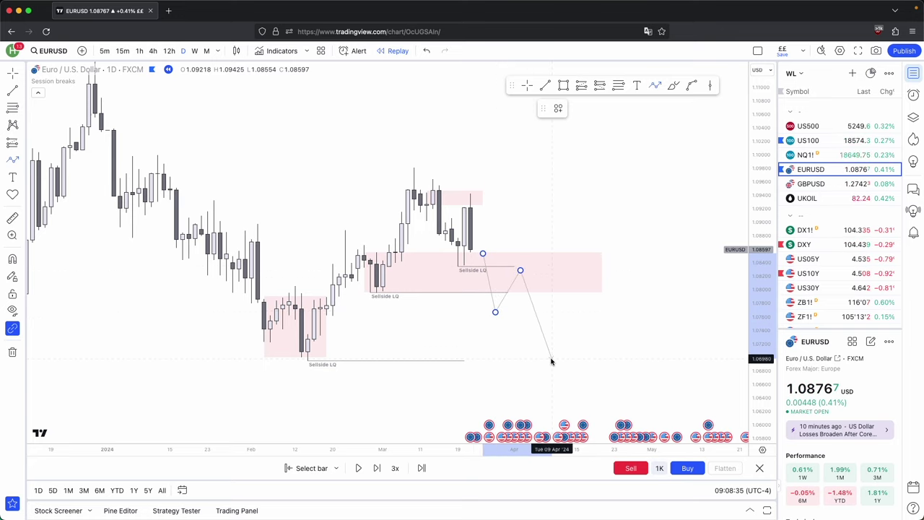
pyautogui.click(551, 358)
pyautogui.click(578, 321)
pyautogui.doubleClick(595, 370)
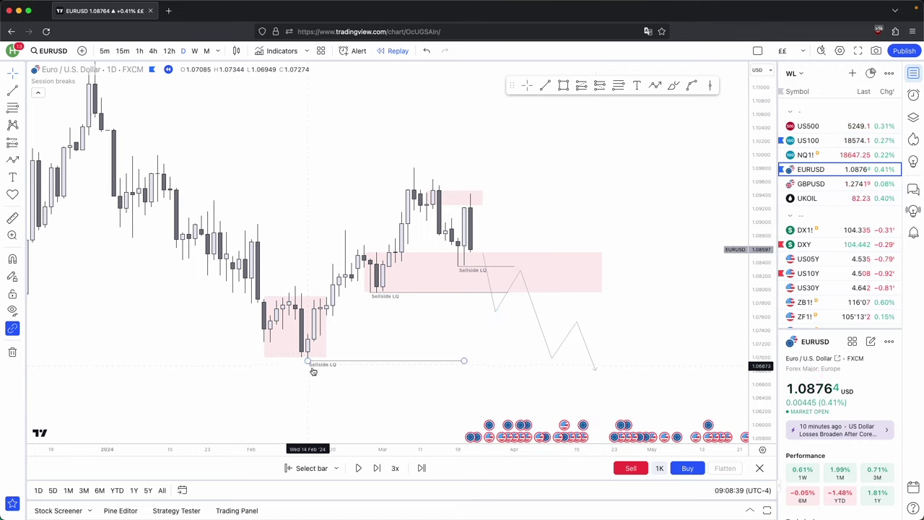
# Review the marked levels and projected path on the weekly timeframe, and return to the daily chart.
pyautogui.click(195, 50)
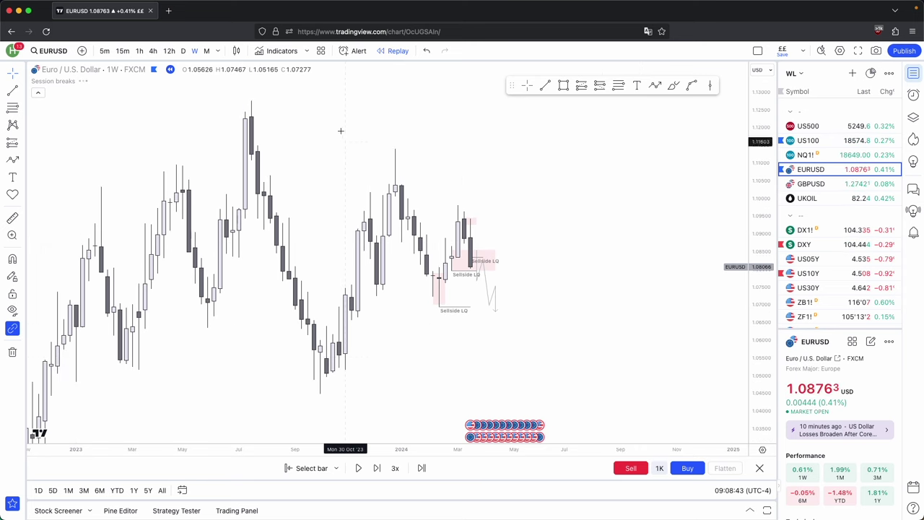
pyautogui.click(182, 50)
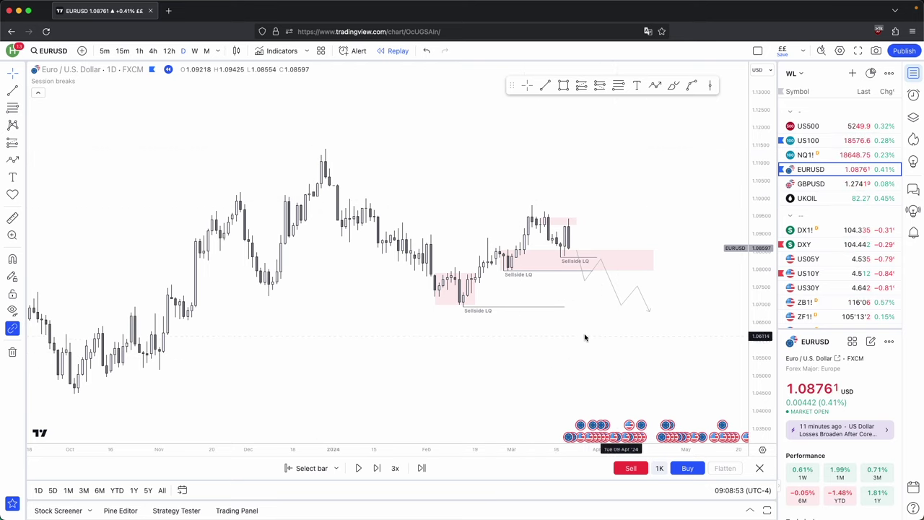
pyautogui.scroll(2, 557, 340)
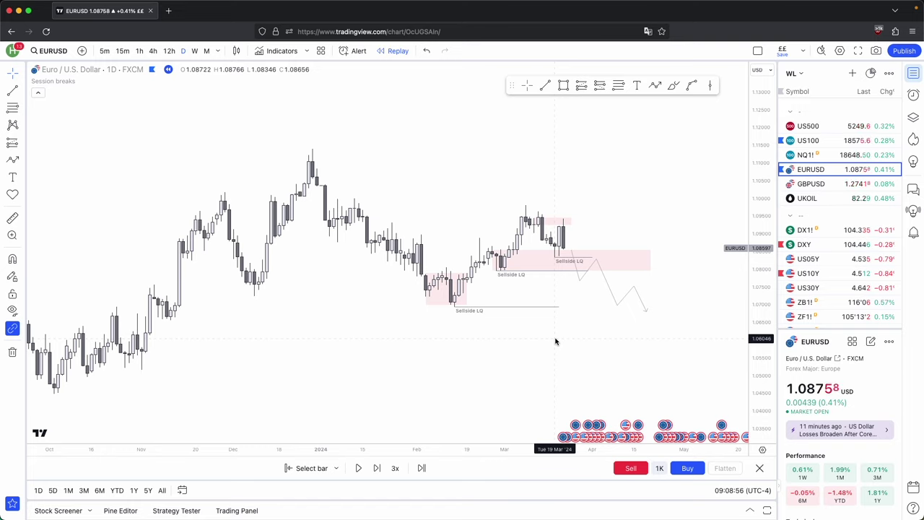
pyautogui.click(459, 307)
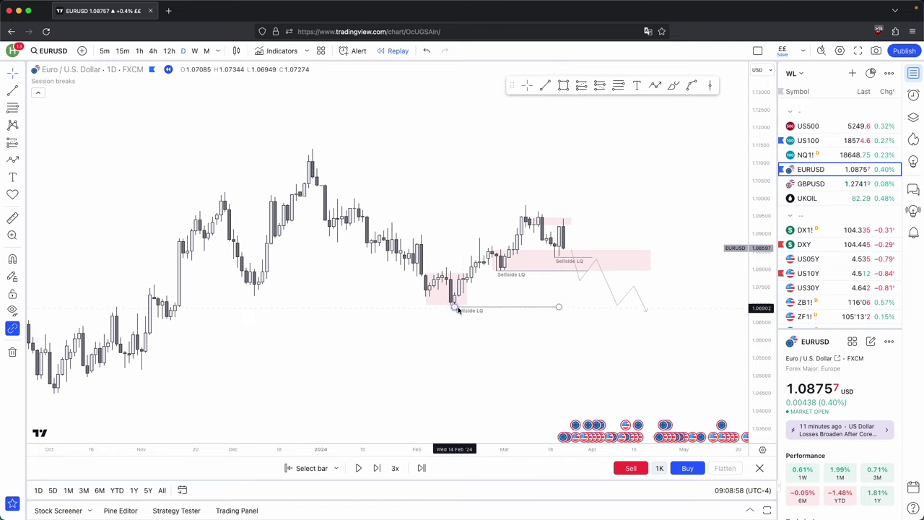
# Measure the price distance from the last candle's close down to the 14 February low.
pyautogui.click(644, 330)
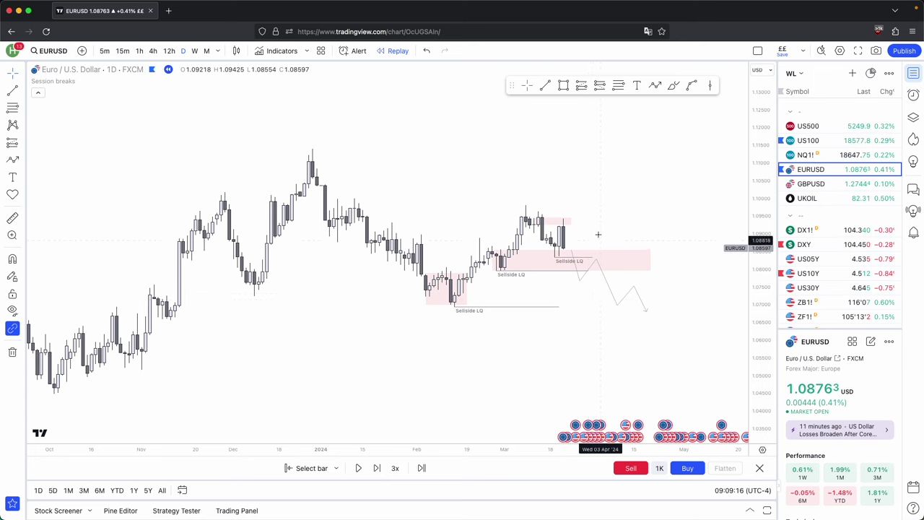
pyautogui.scroll(2, 633, 233)
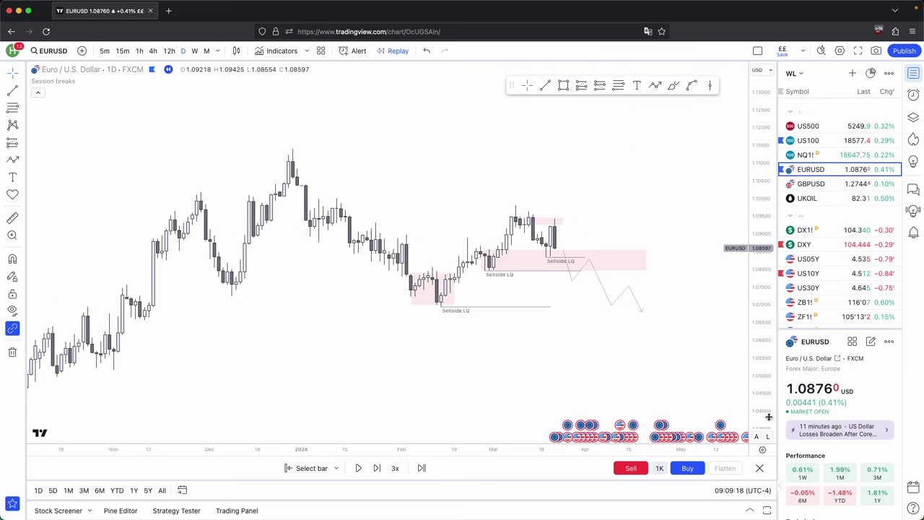
pyautogui.scroll(2, 655, 313)
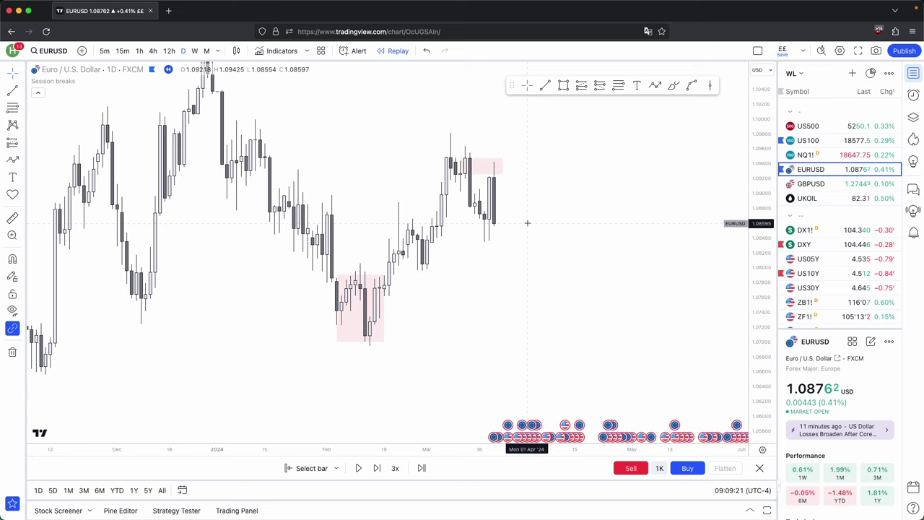
pyautogui.keyDown('shift'); pyautogui.click(527, 223); pyautogui.keyUp('shift')
pyautogui.click(560, 345)
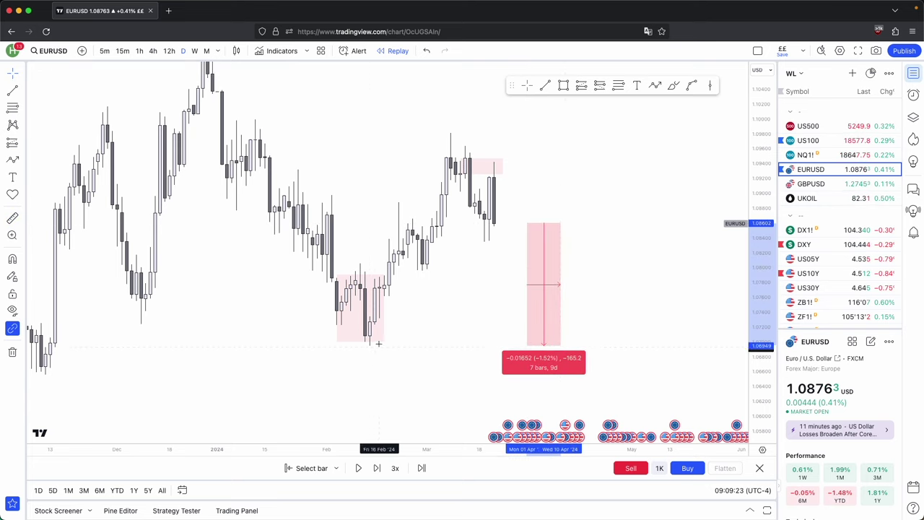
pyautogui.click(506, 223)
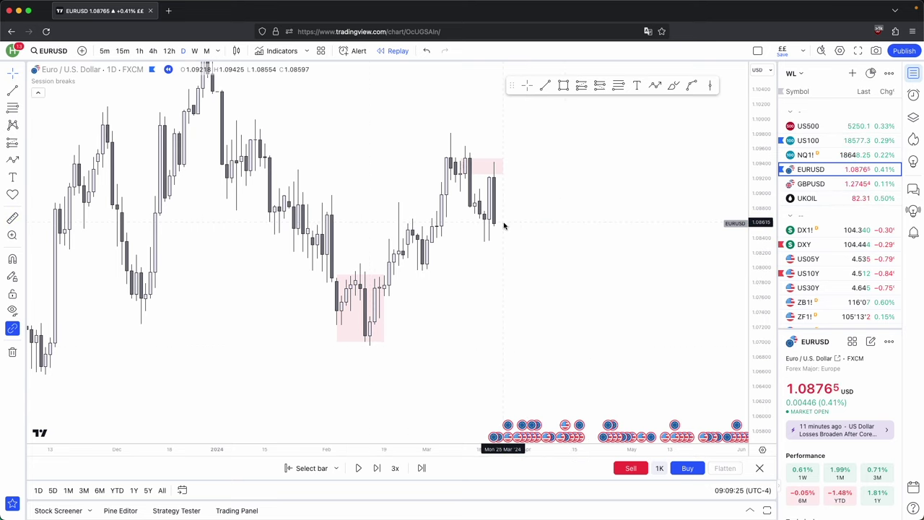
pyautogui.keyDown('shift'); pyautogui.click(503, 224); pyautogui.keyUp('shift')
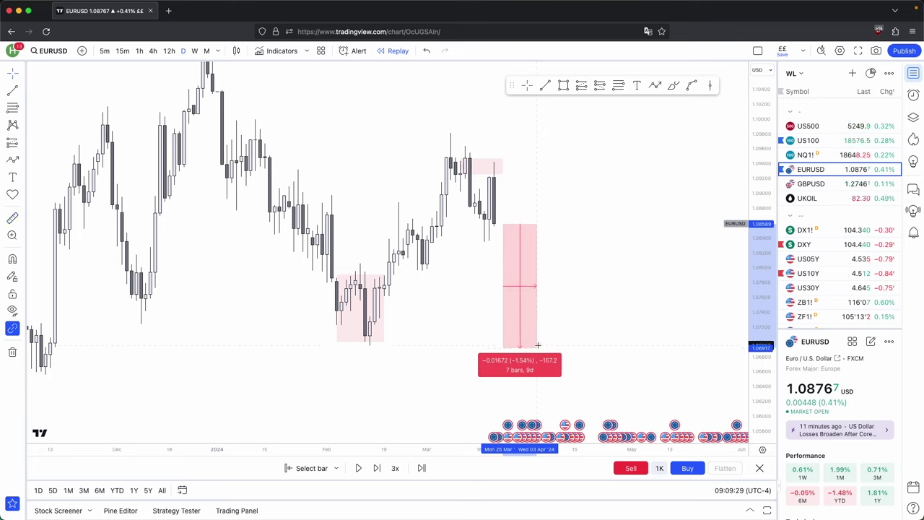
pyautogui.click(538, 346)
pyautogui.click(532, 285)
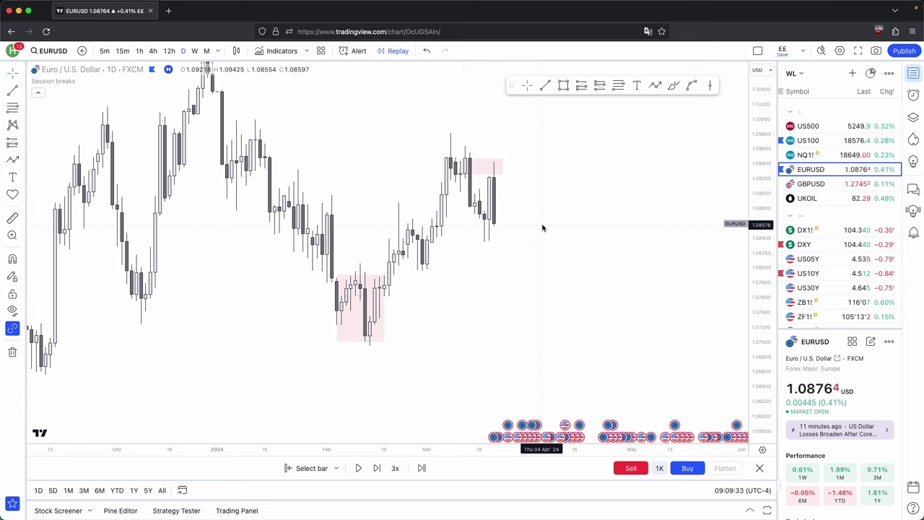
# Brush a dip below the last candle and two roughly horizontal lines at about 1.0845 and 1.0825, extending to late April and early May.
pyautogui.click(673, 85)
pyautogui.moveTo(495, 230)
pyautogui.mouseDown()
pyautogui.moveTo(524, 247)
pyautogui.moveTo(609, 233)
pyautogui.mouseUp()
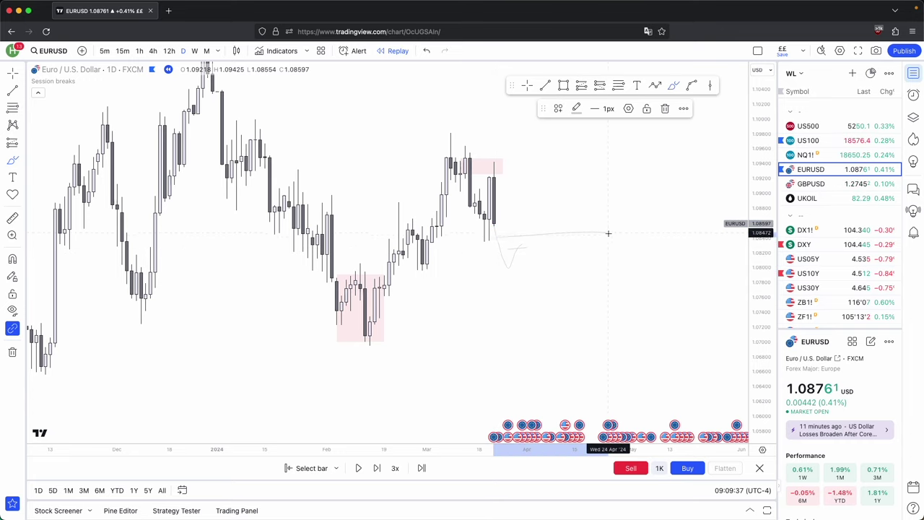
pyautogui.moveTo(509, 249); pyautogui.dragTo(637, 249)
# Brush a falling path from about 1.0830 to about 1.0725 with a small rebound, plus a short near-horizontal stroke at about 1.0795.
pyautogui.moveTo(544, 245)
pyautogui.mouseDown()
pyautogui.moveTo(567, 330)
pyautogui.moveTo(575, 305)
pyautogui.moveTo(589, 322)
pyautogui.mouseUp()
pyautogui.scroll(1, 628, 321)
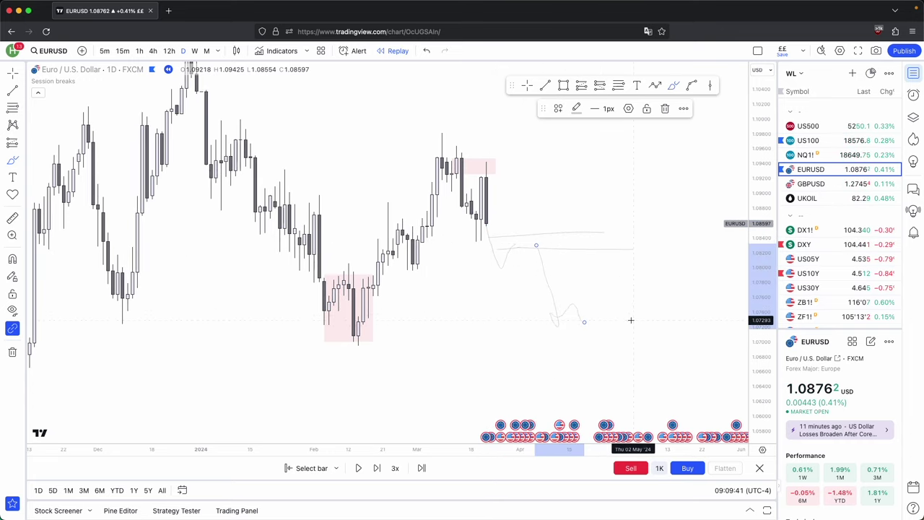
pyautogui.scroll(1, 627, 315)
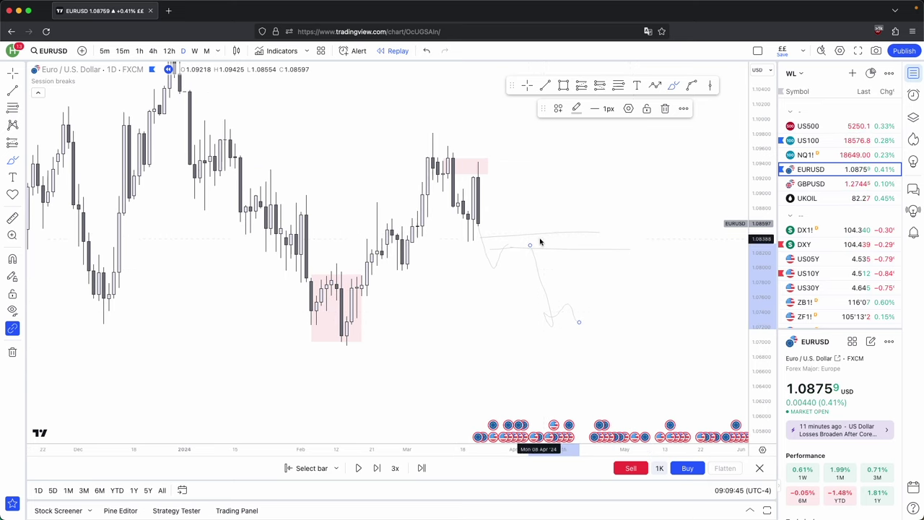
pyautogui.moveTo(500, 270); pyautogui.dragTo(528, 274)
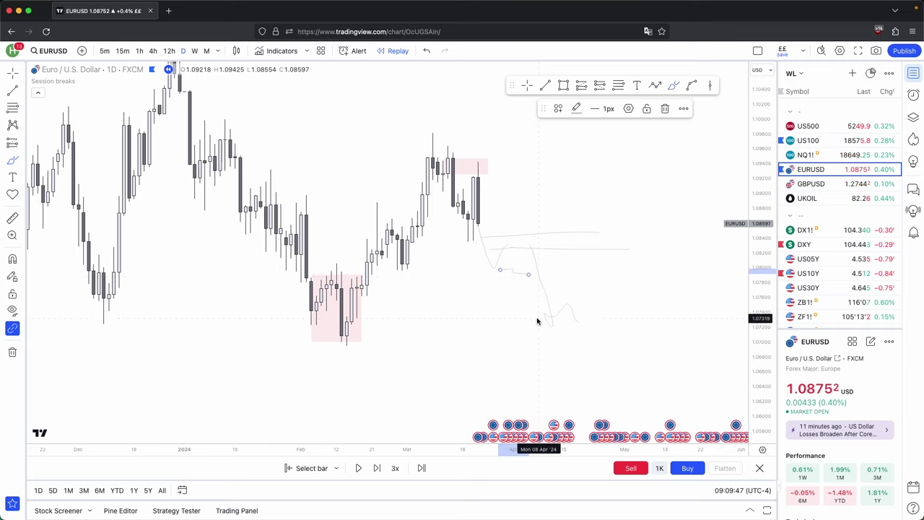